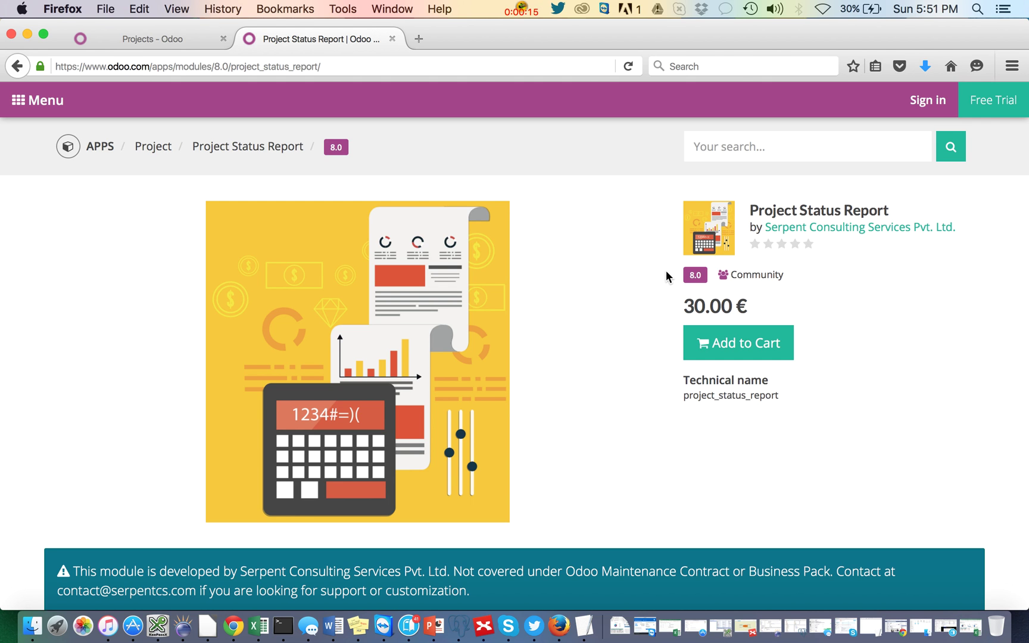
# Step: Scroll down through the current Odoo page
pyautogui.scroll(-5, 606, 314)
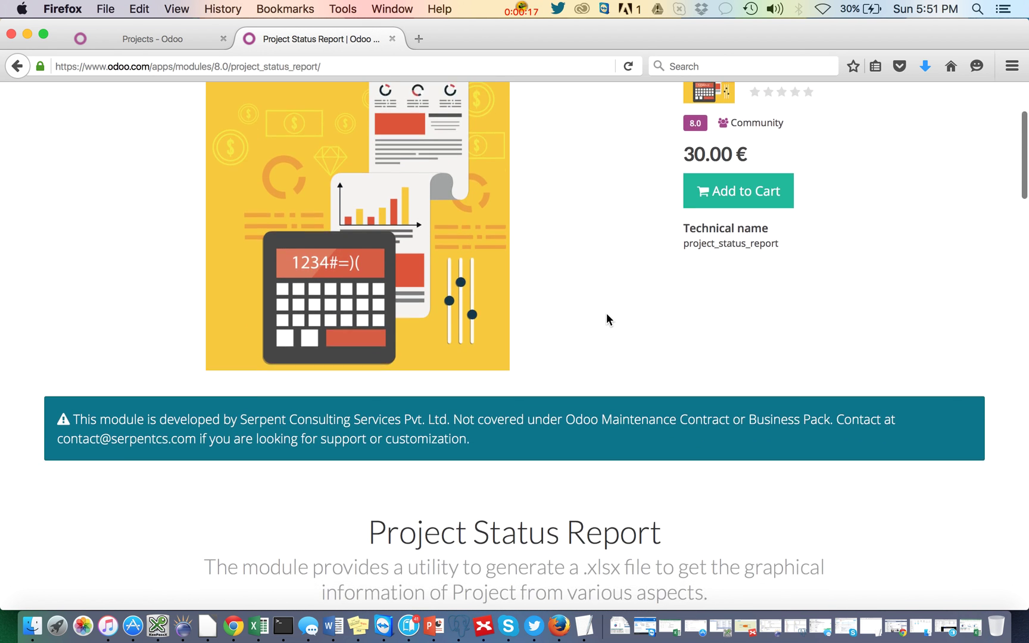
pyautogui.scroll(-2, 606, 313)
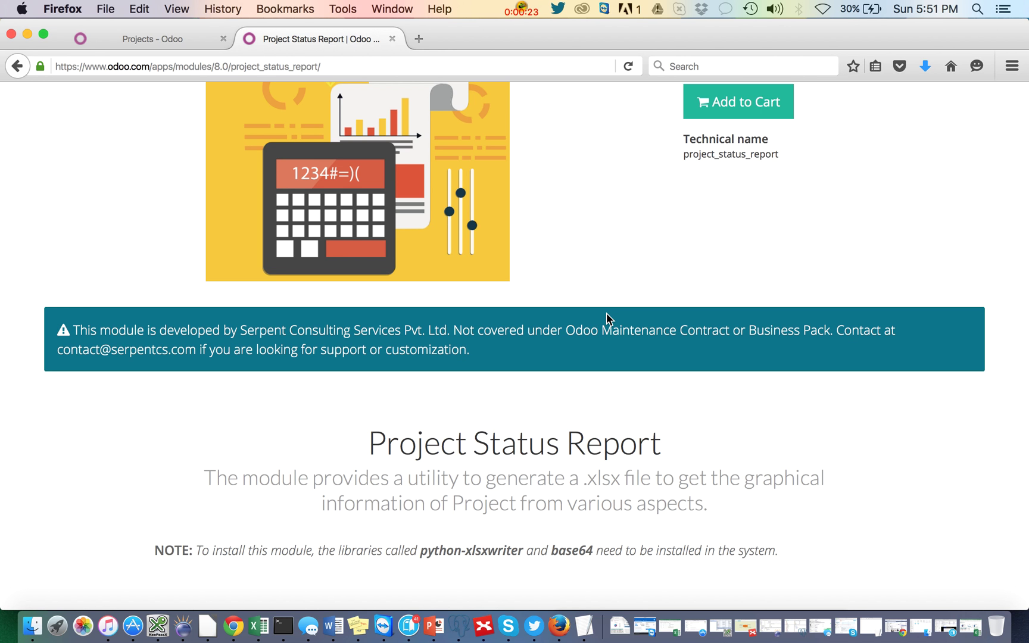
pyautogui.scroll(-3, 606, 313)
pyautogui.scroll(-4, 606, 313)
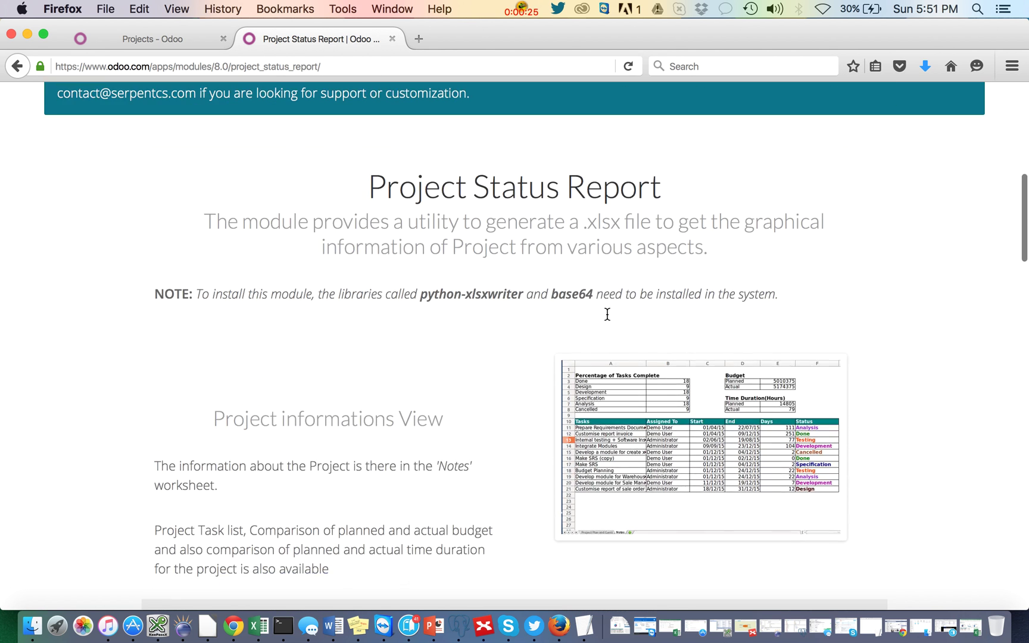
pyautogui.scroll(-1, 606, 313)
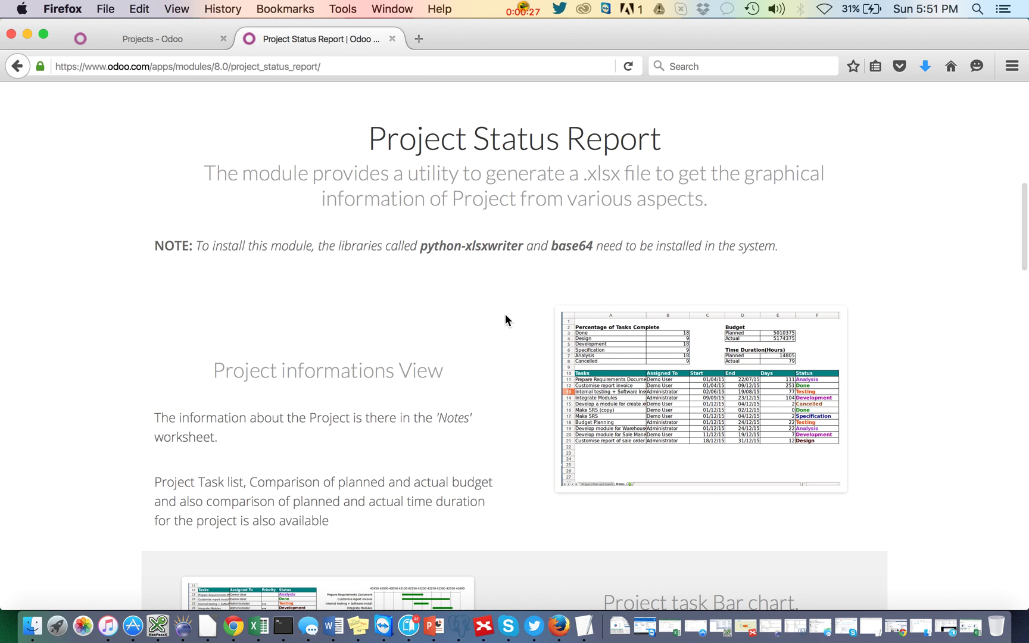
pyautogui.scroll(-2, 505, 315)
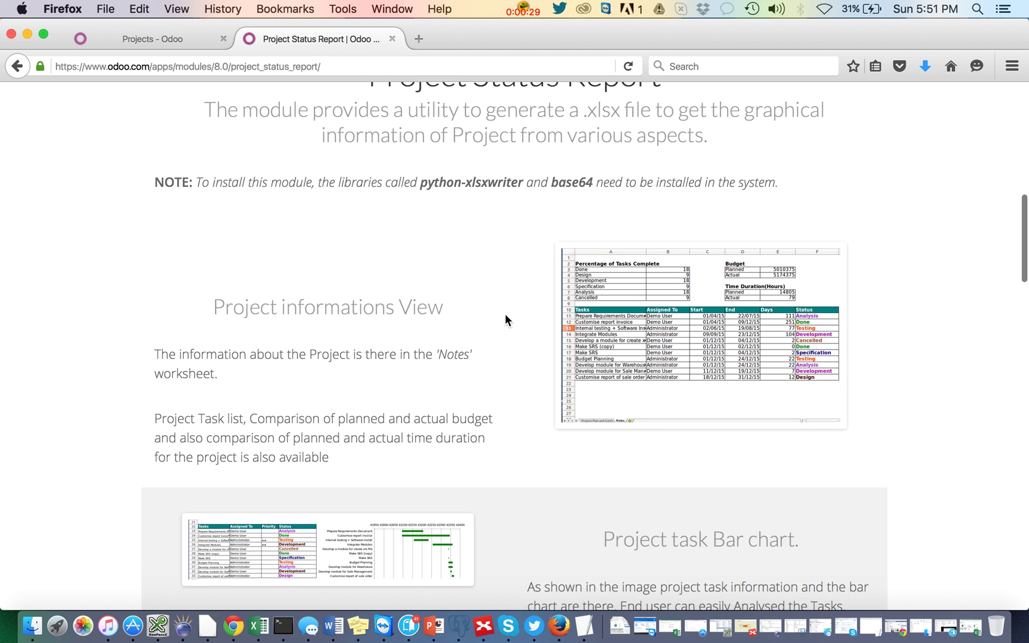
pyautogui.scroll(-1, 505, 320)
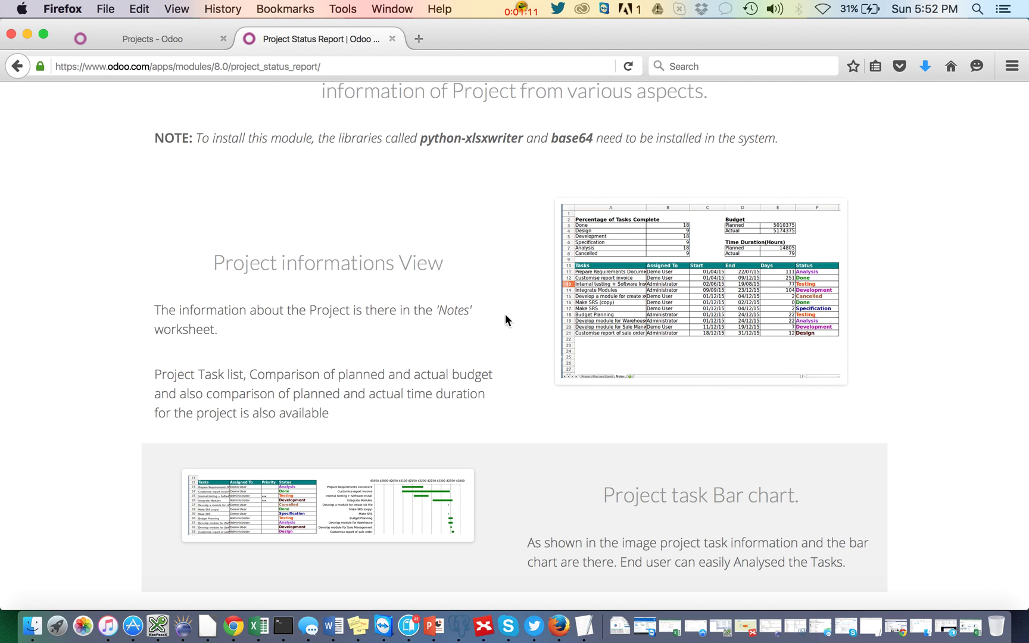
pyautogui.scroll(-6, 505, 316)
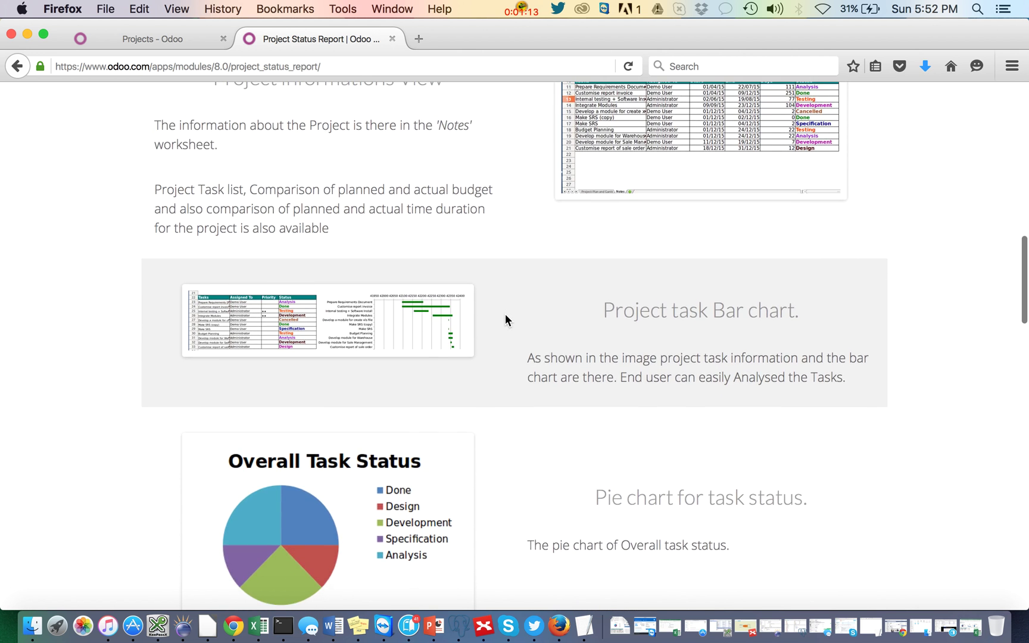
pyautogui.scroll(3, 505, 320)
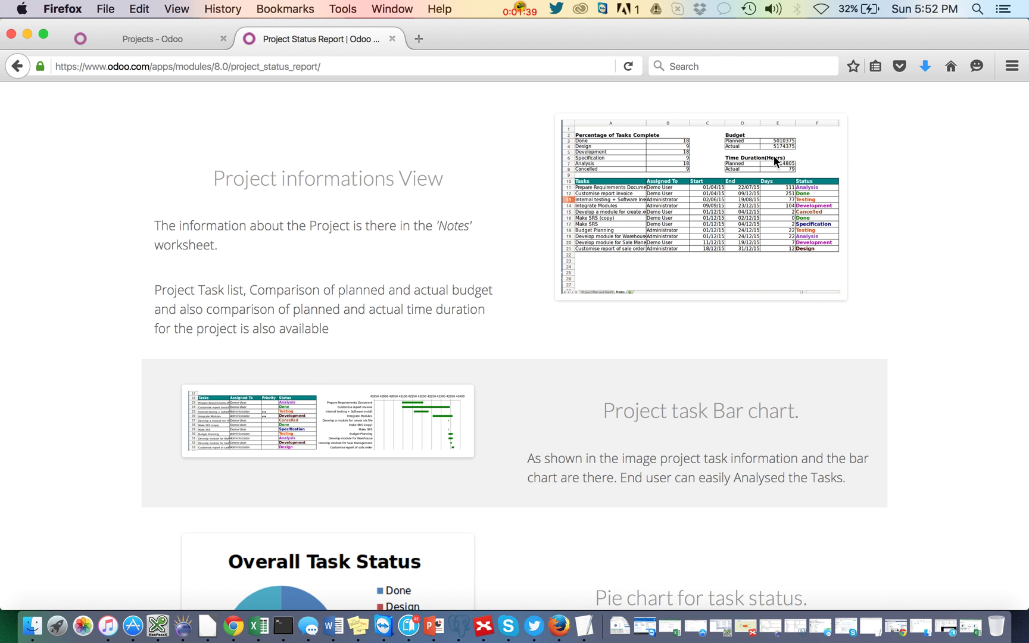
pyautogui.scroll(-5, 773, 156)
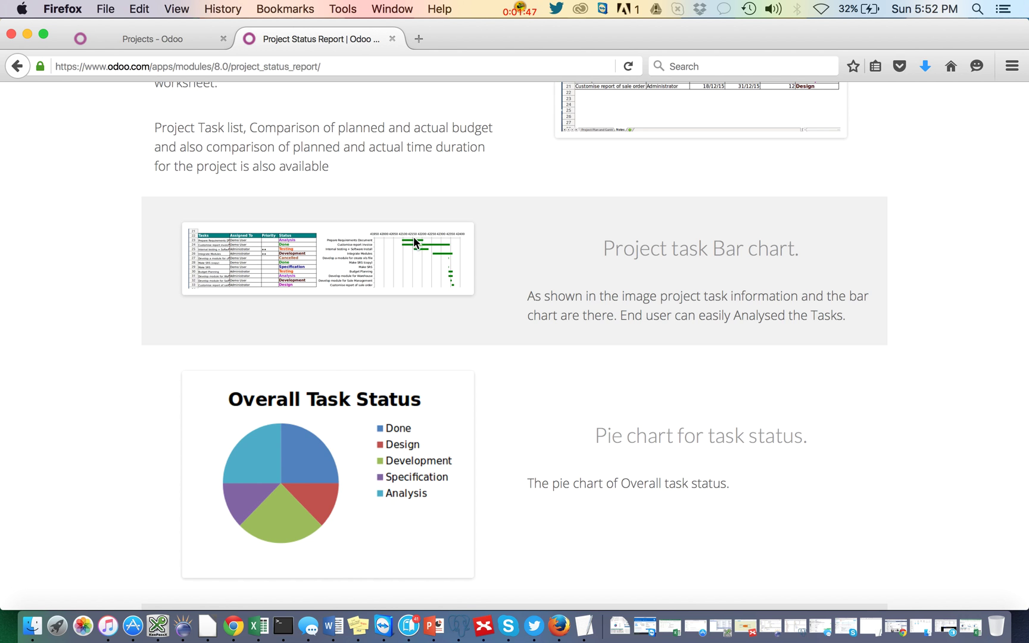
pyautogui.scroll(-5, 413, 280)
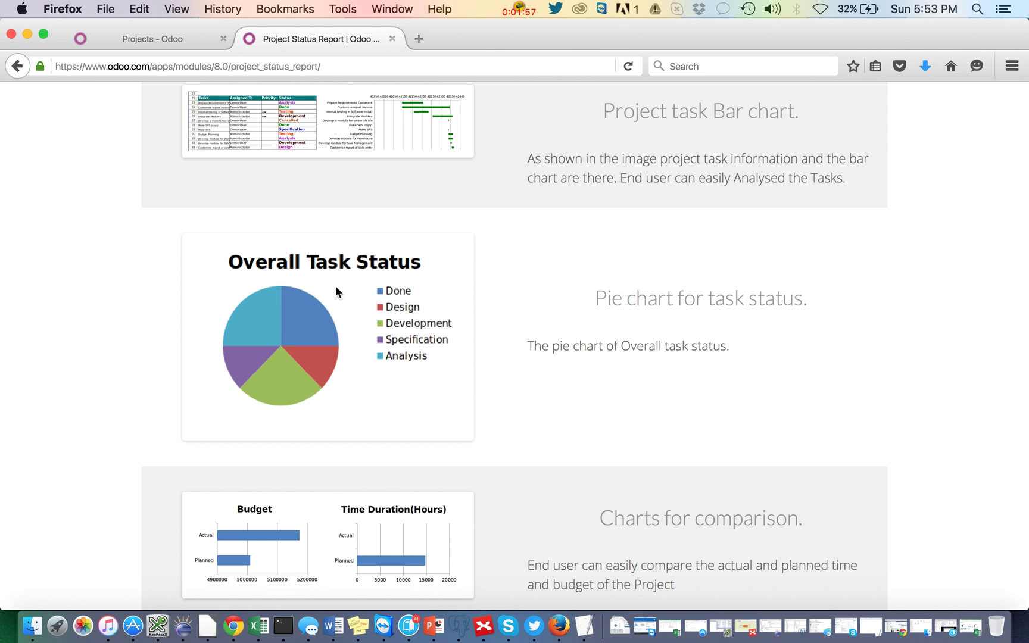
pyautogui.scroll(-5, 336, 287)
pyautogui.scroll(-2, 336, 291)
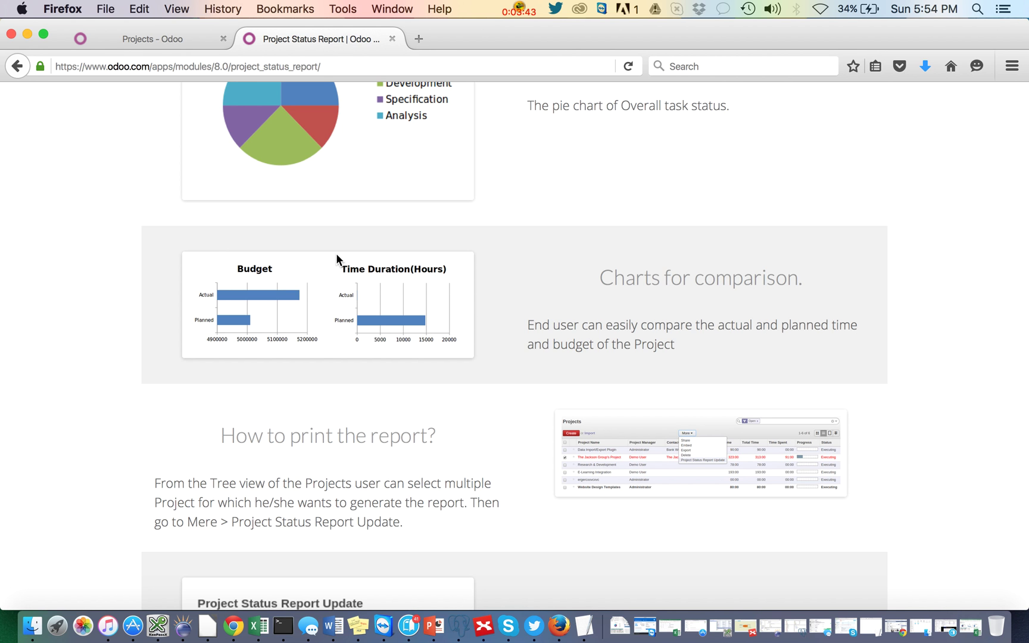
pyautogui.scroll(-8, 336, 253)
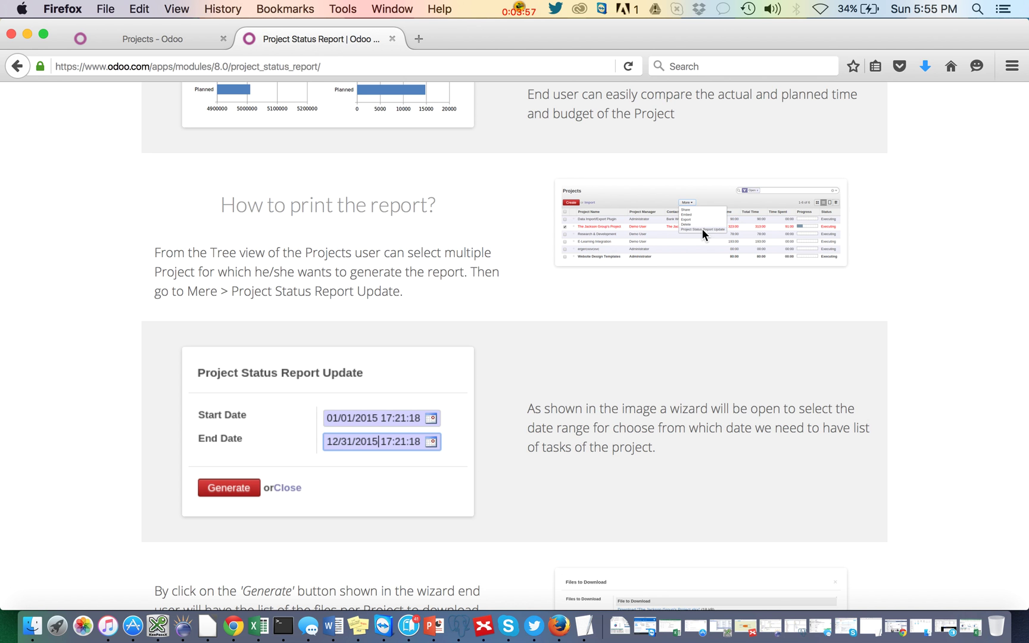
pyautogui.scroll(-2, 703, 229)
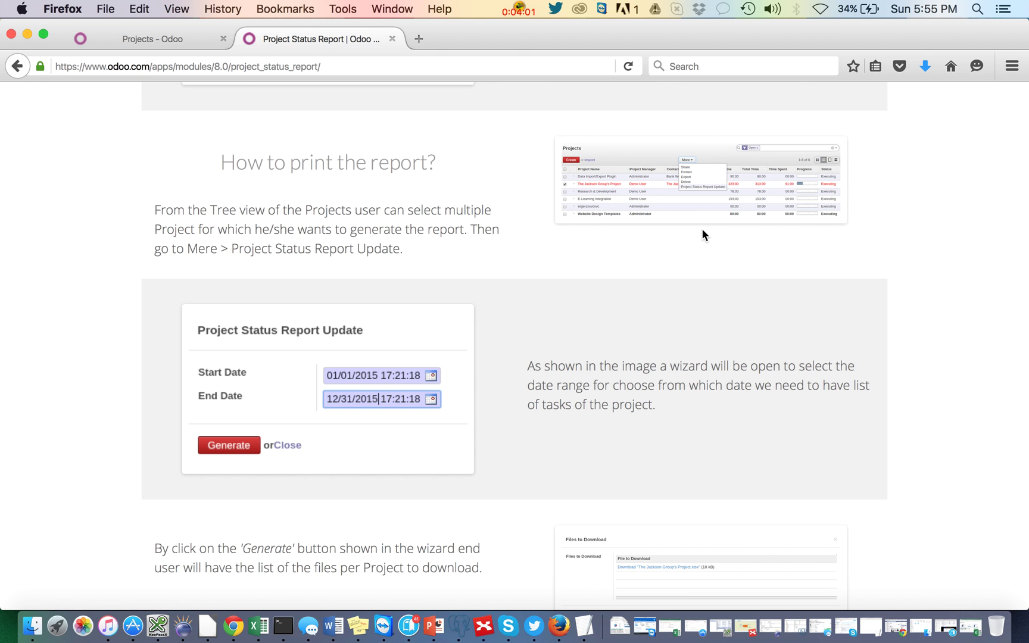
pyautogui.scroll(-2, 703, 235)
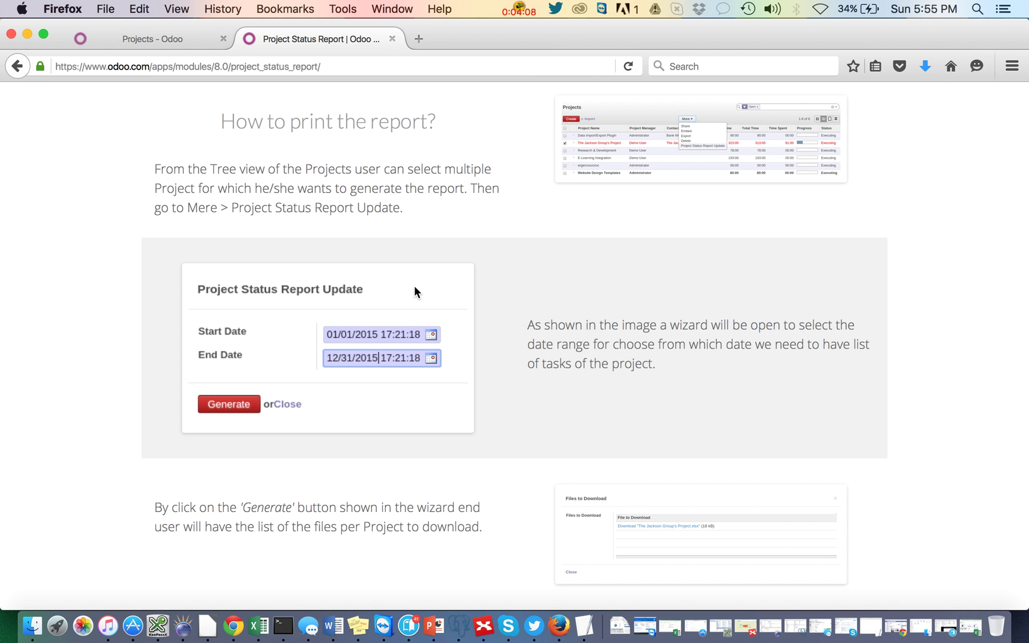
pyautogui.scroll(-4, 413, 286)
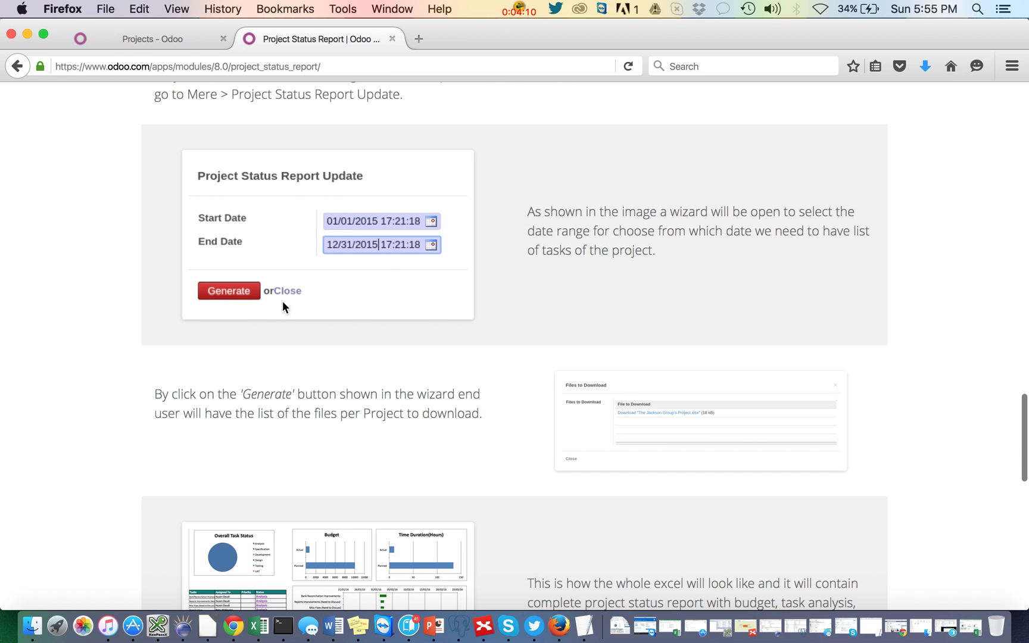
pyautogui.scroll(-1, 648, 409)
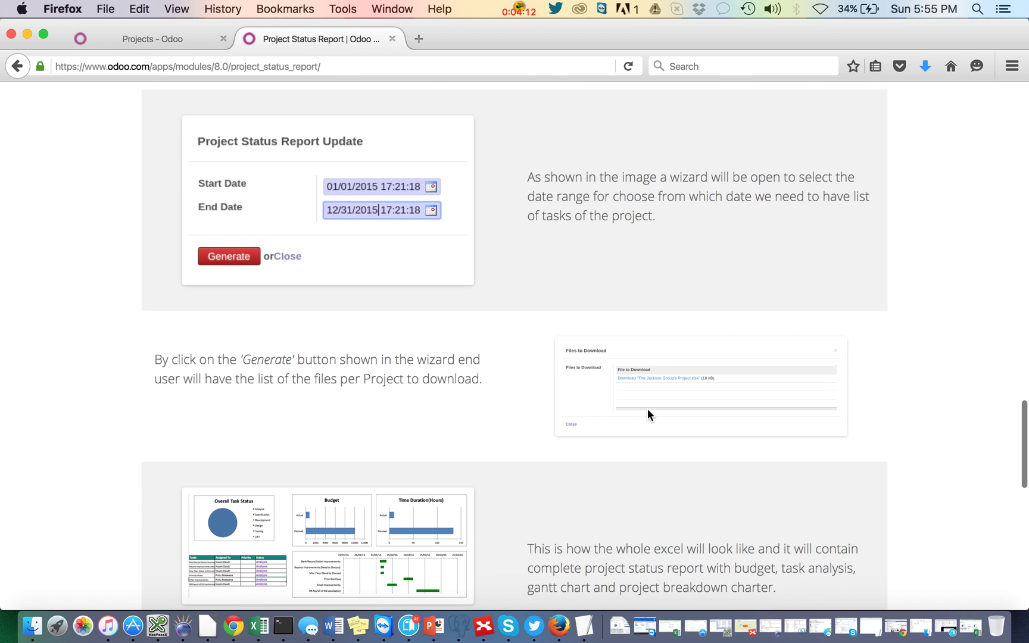
pyautogui.scroll(-1, 647, 413)
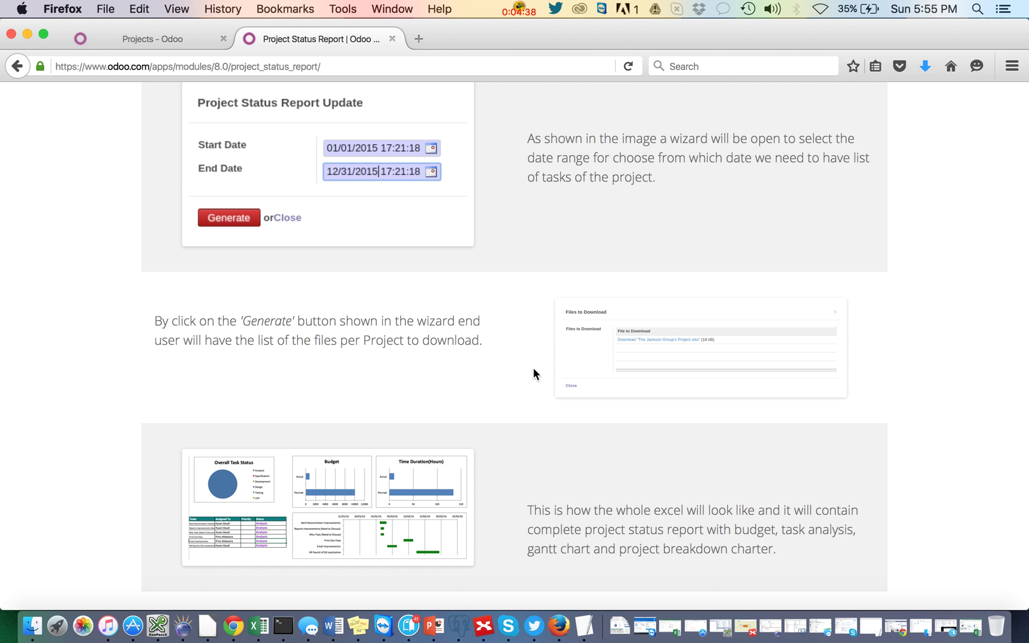
pyautogui.scroll(-8, 533, 368)
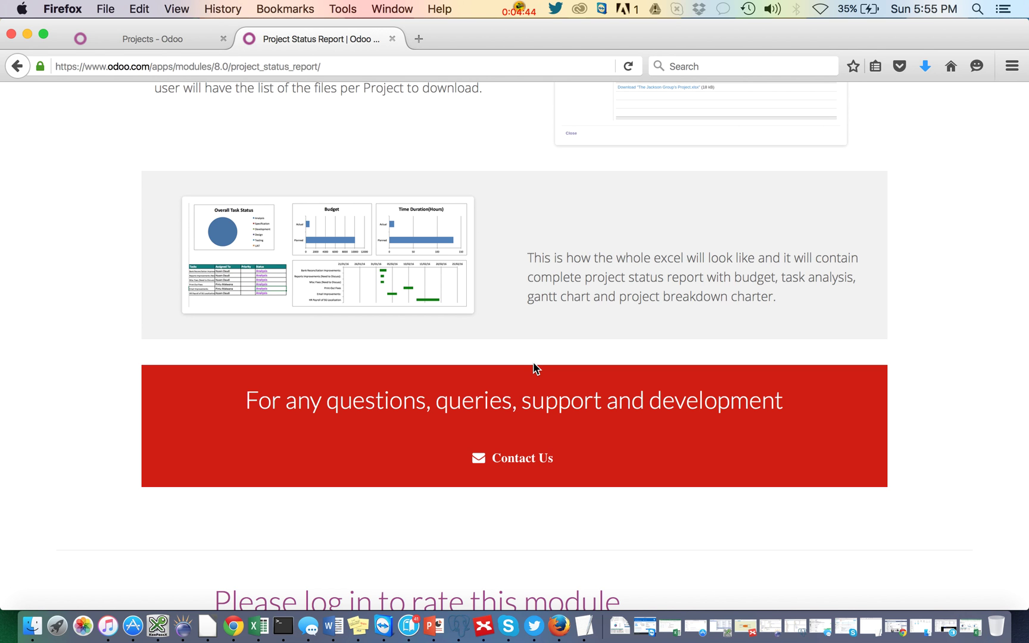
# Step: Open the Integrate Modules task from The Jackson Group's Project task list view
pyautogui.click(135, 39)
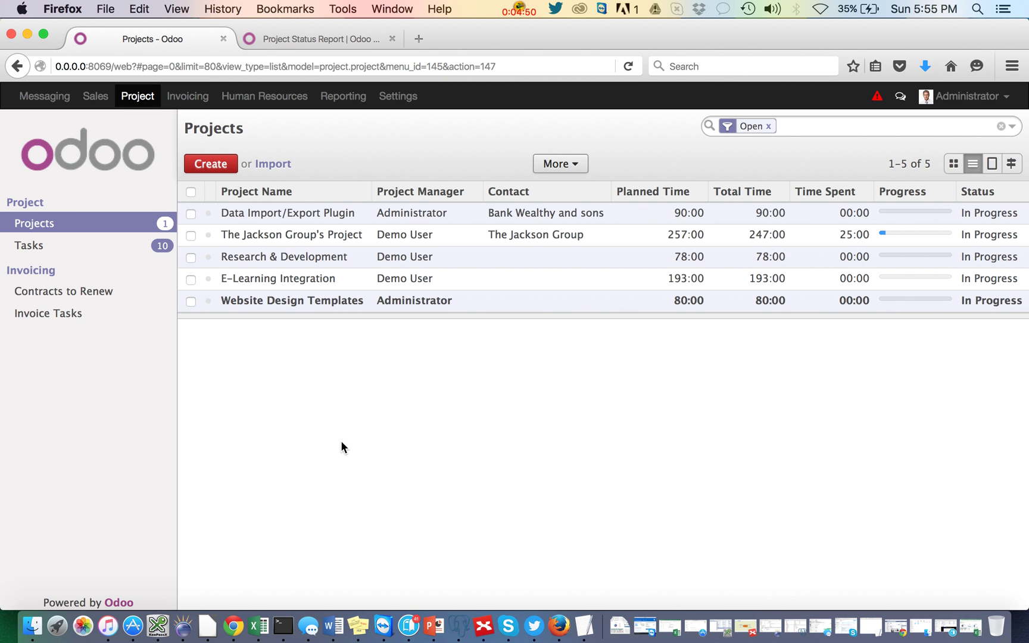
pyautogui.click(280, 238)
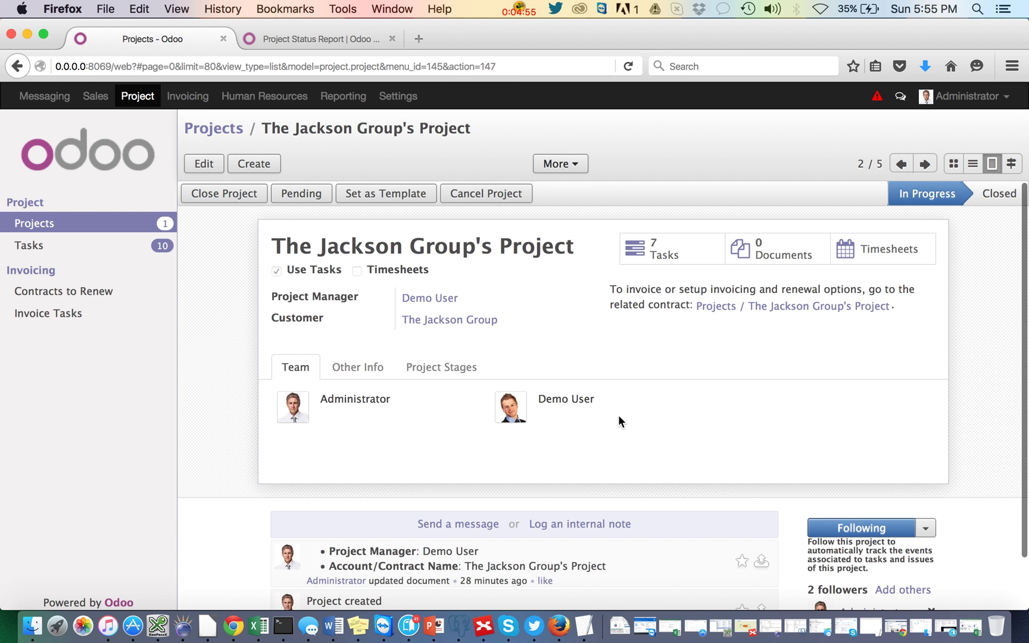
pyautogui.click(678, 238)
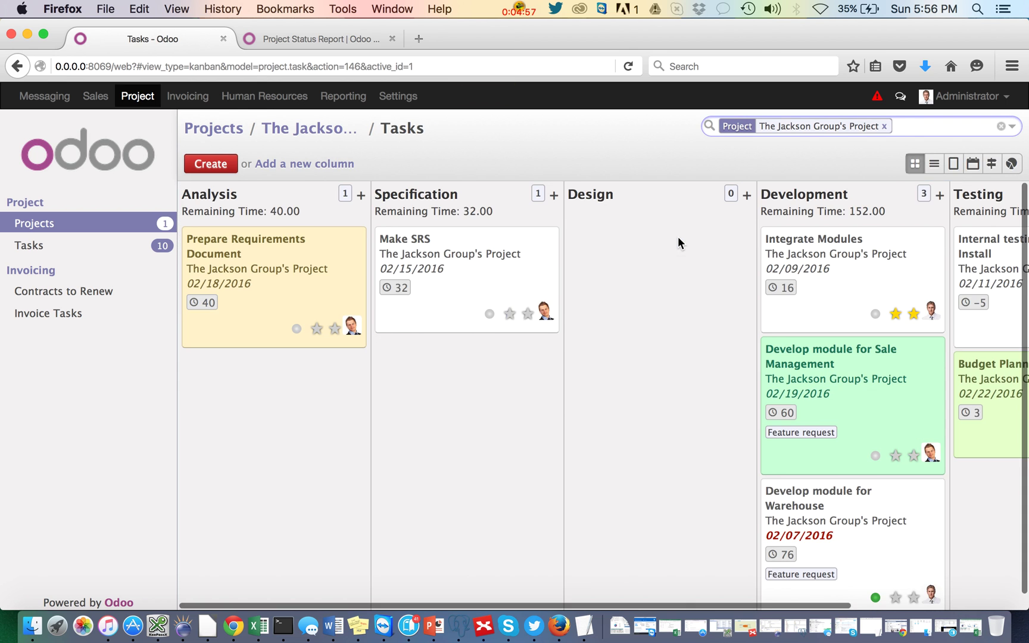
pyautogui.click(934, 163)
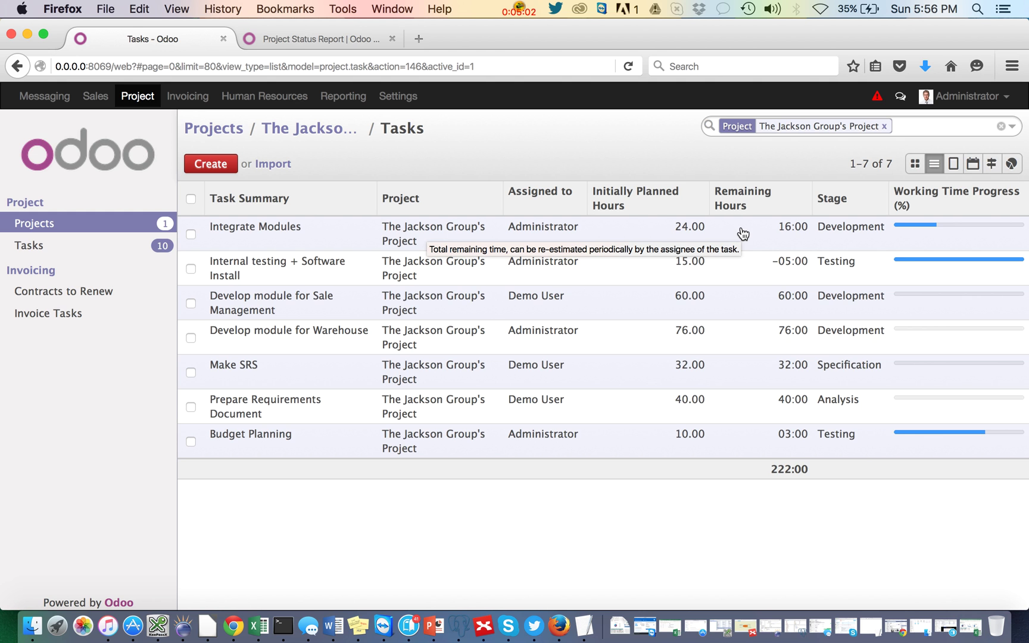
pyautogui.click(649, 241)
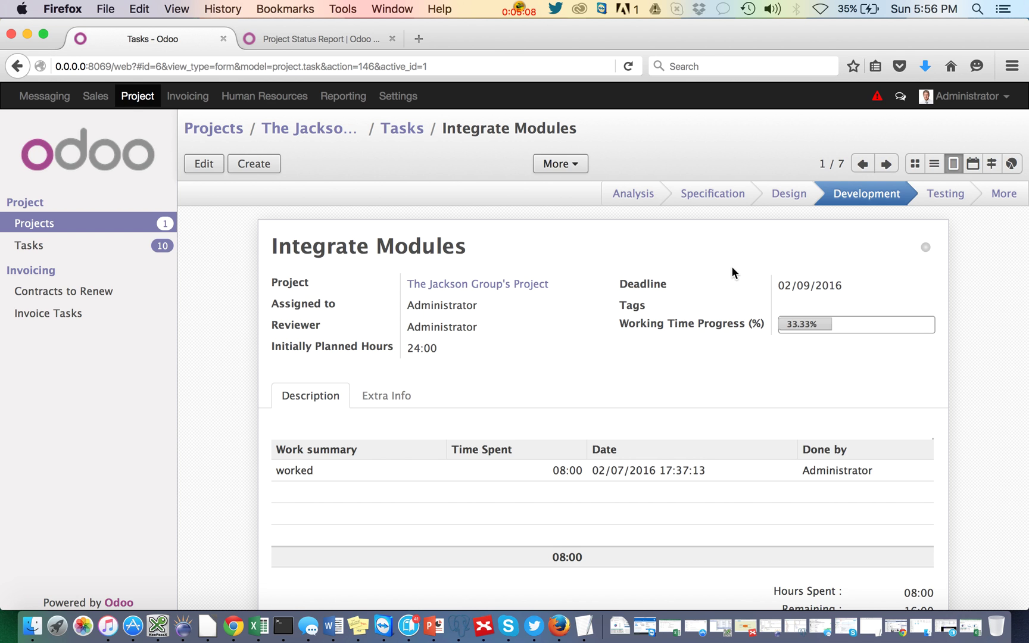
# Step: Show the task's Extra Info: priority, customer The Jackson Group and Gantt dates
pyautogui.click(387, 396)
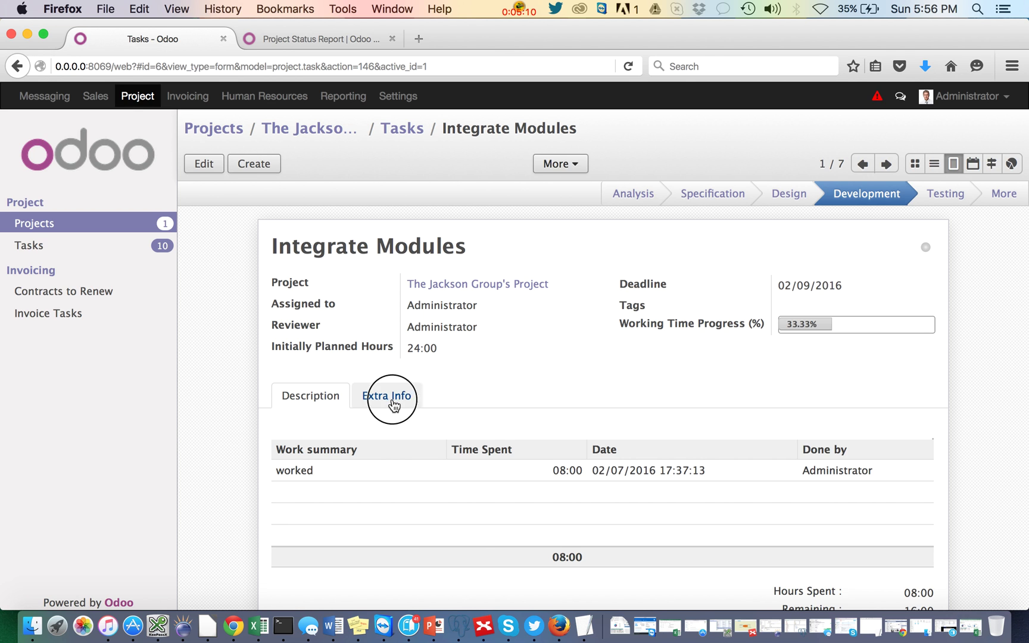
pyautogui.scroll(-2, 393, 405)
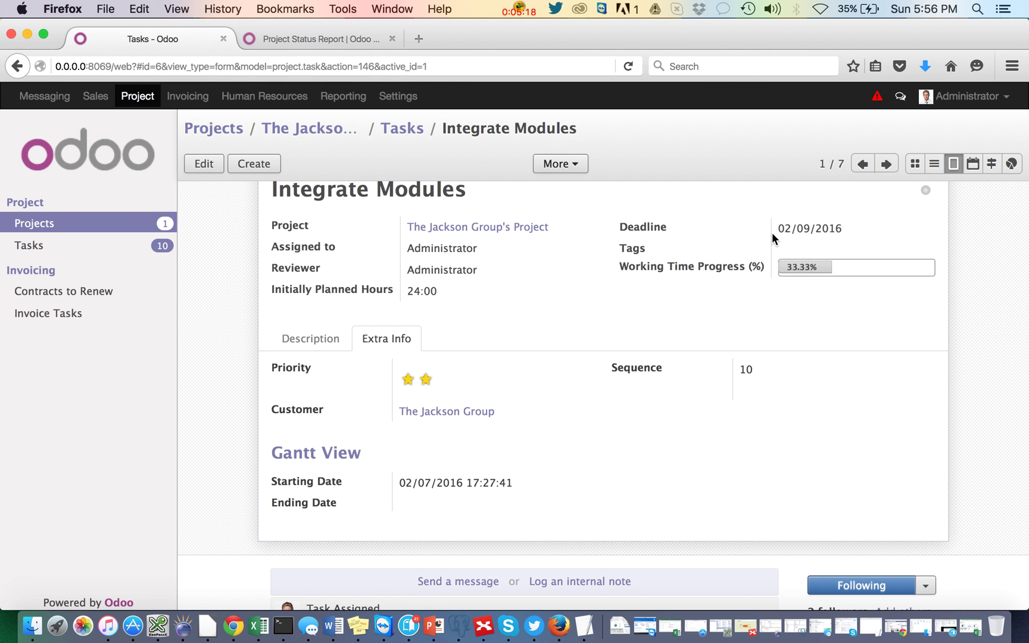
pyautogui.scroll(2, 772, 232)
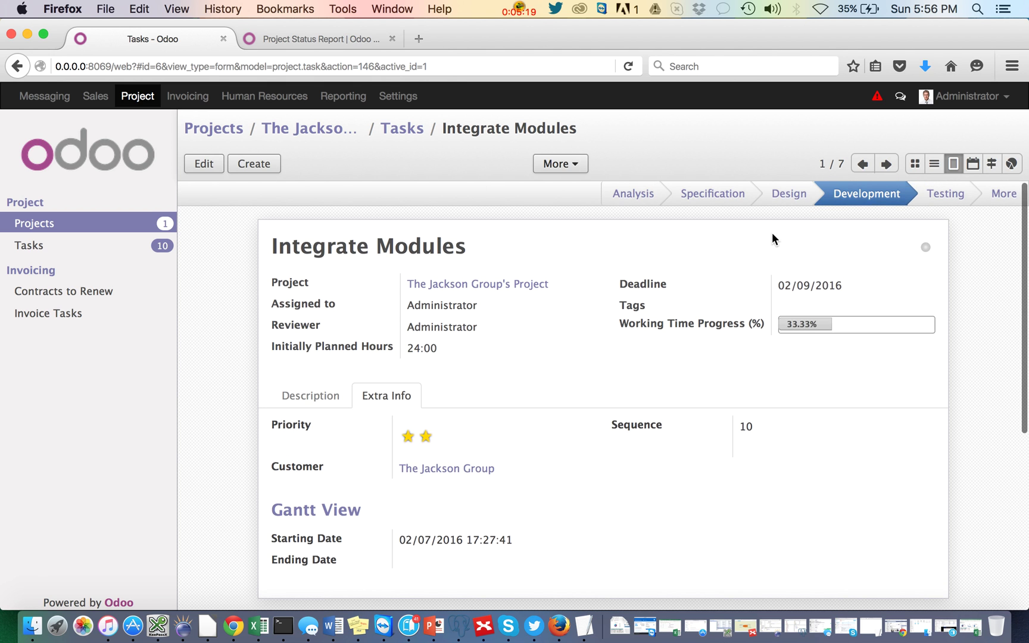
# Step: Select The Jackson Group's Project and generate its Project Status Report Update as .xlsx
pyautogui.click(223, 131)
pyautogui.click(198, 239)
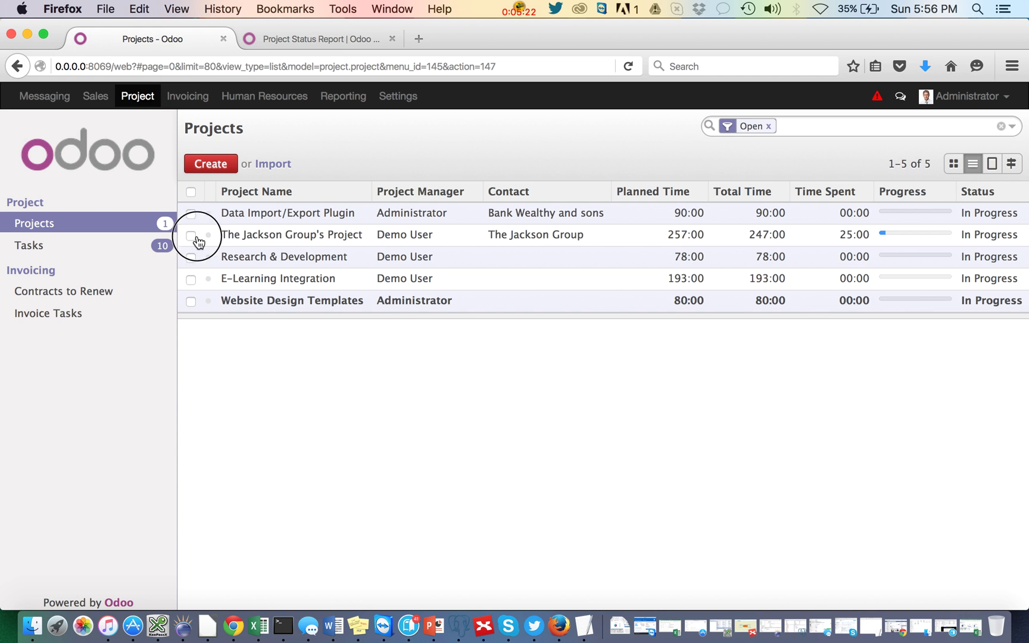
pyautogui.click(195, 234)
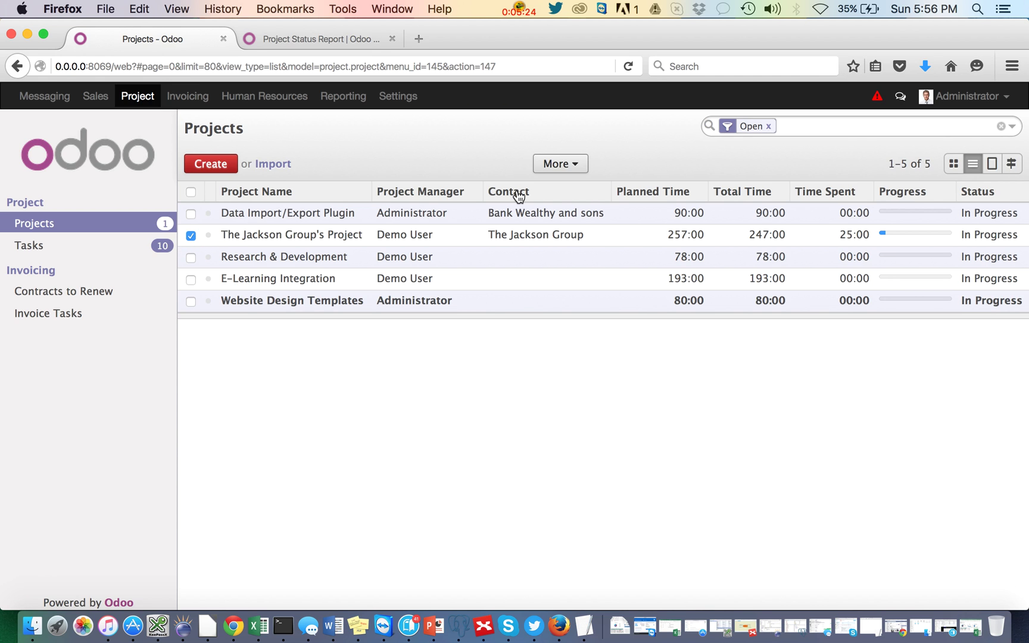
pyautogui.click(577, 166)
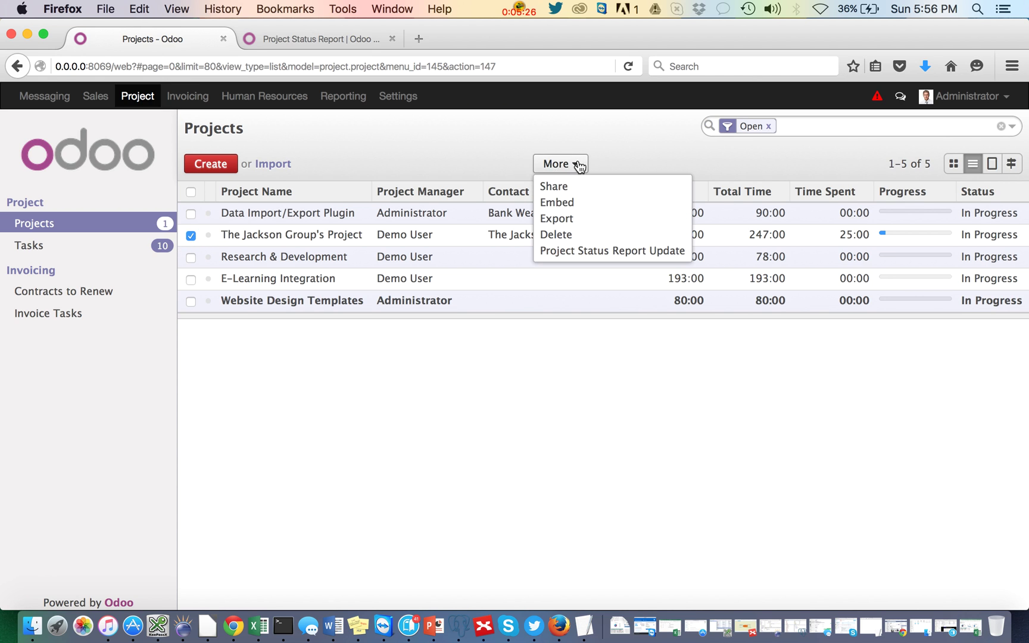
pyautogui.click(603, 255)
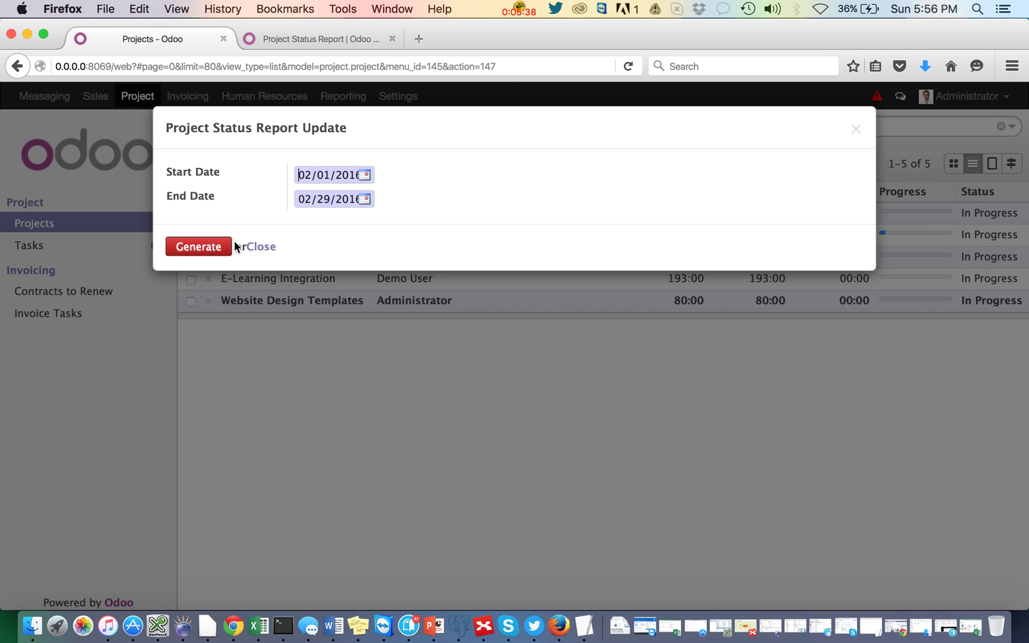
pyautogui.click(211, 246)
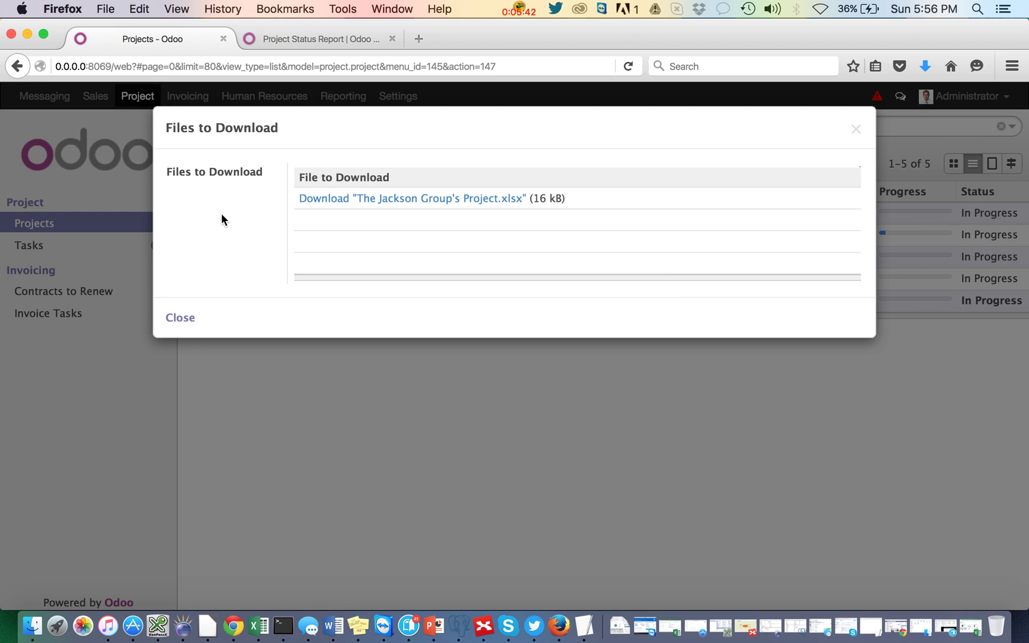
# Step: Save The Jackson Group's Project.xlsx to disk and show the Downloads stack
pyautogui.click(367, 199)
pyautogui.click(603, 311)
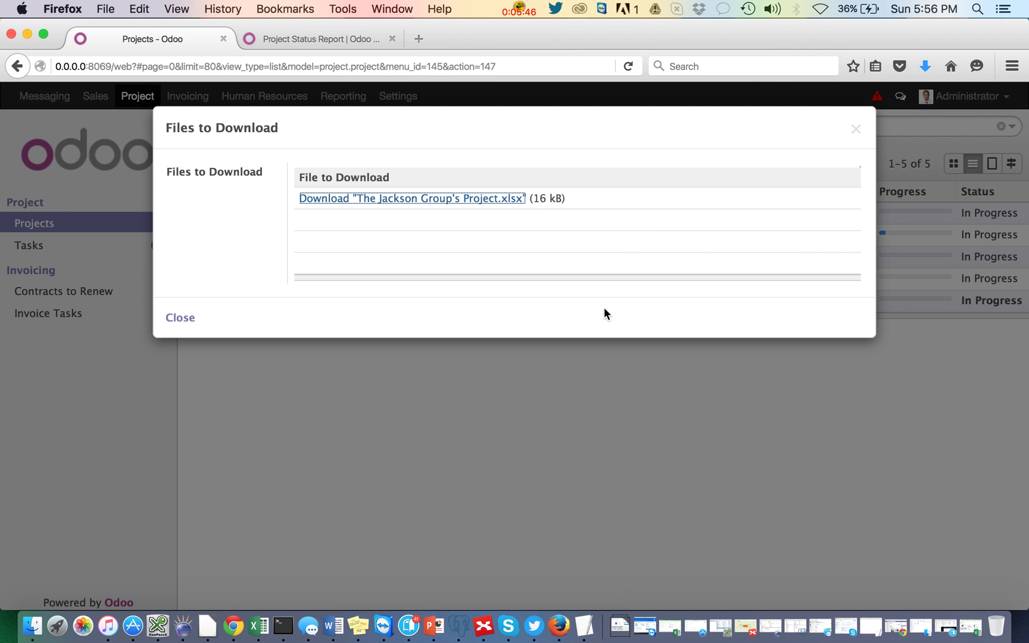
pyautogui.click(618, 624)
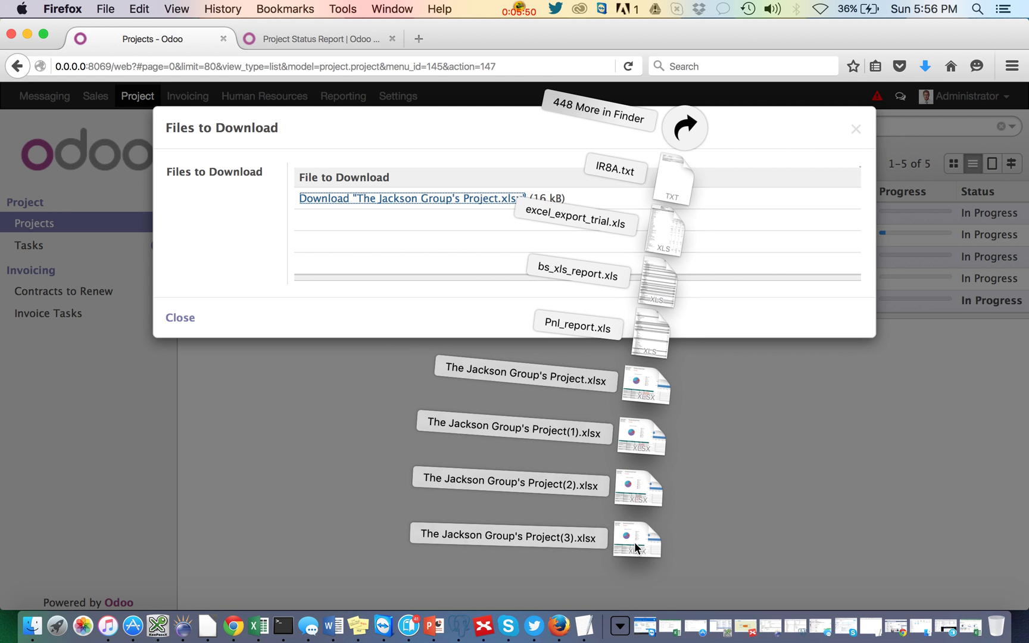
# Step: Open The Jackson Group's Project(3).xlsx in Excel, enlarged, and inspect its status, budget, duration and Gantt charts
pyautogui.click(635, 543)
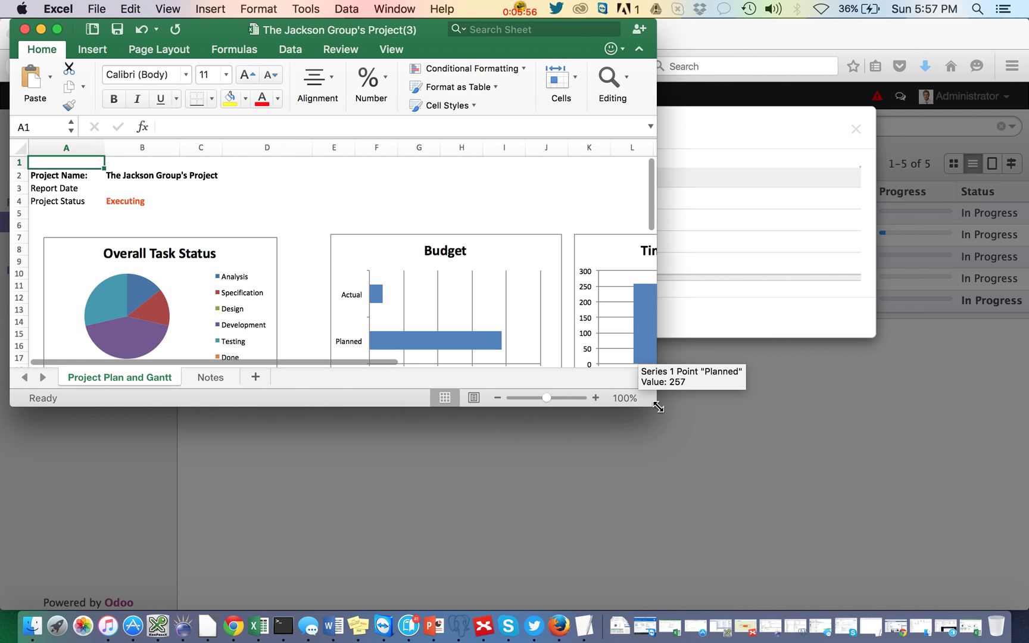
pyautogui.moveTo(658, 407); pyautogui.dragTo(1019, 606)
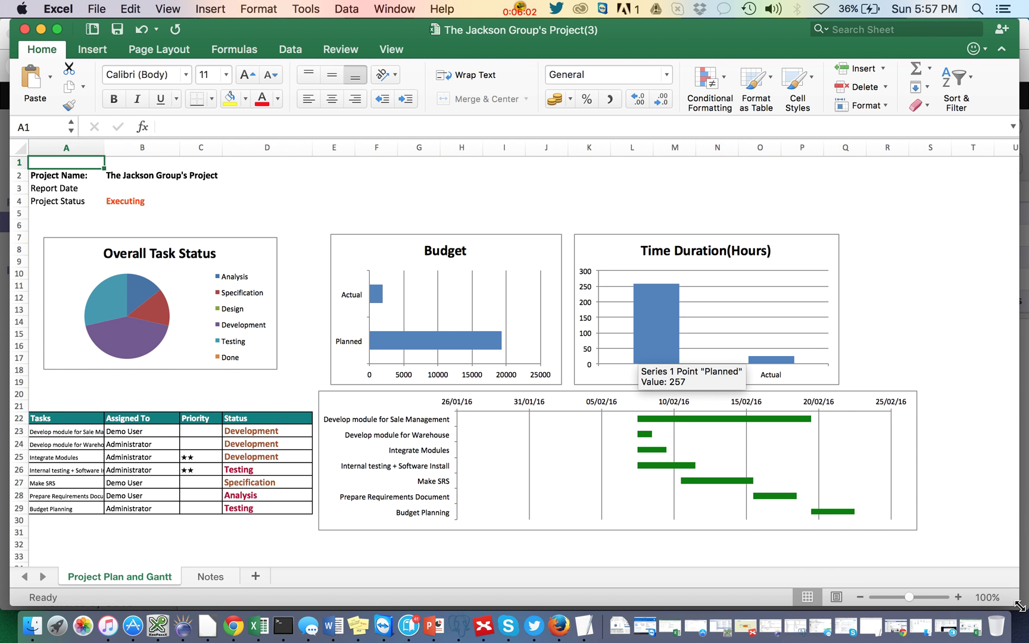
pyautogui.moveTo(135, 338)
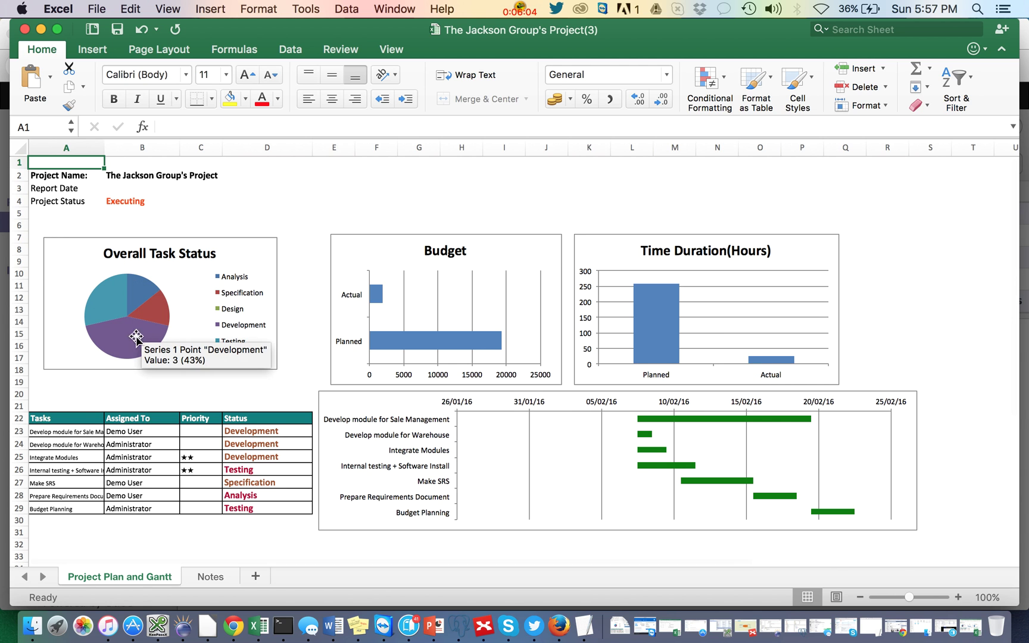
pyautogui.moveTo(119, 301)
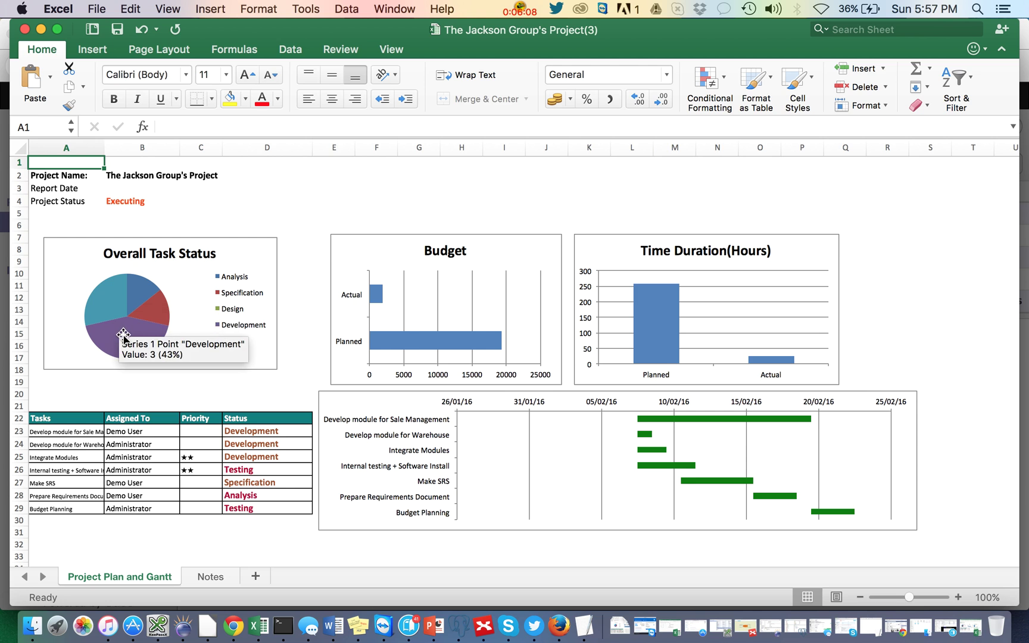
pyautogui.moveTo(375, 297)
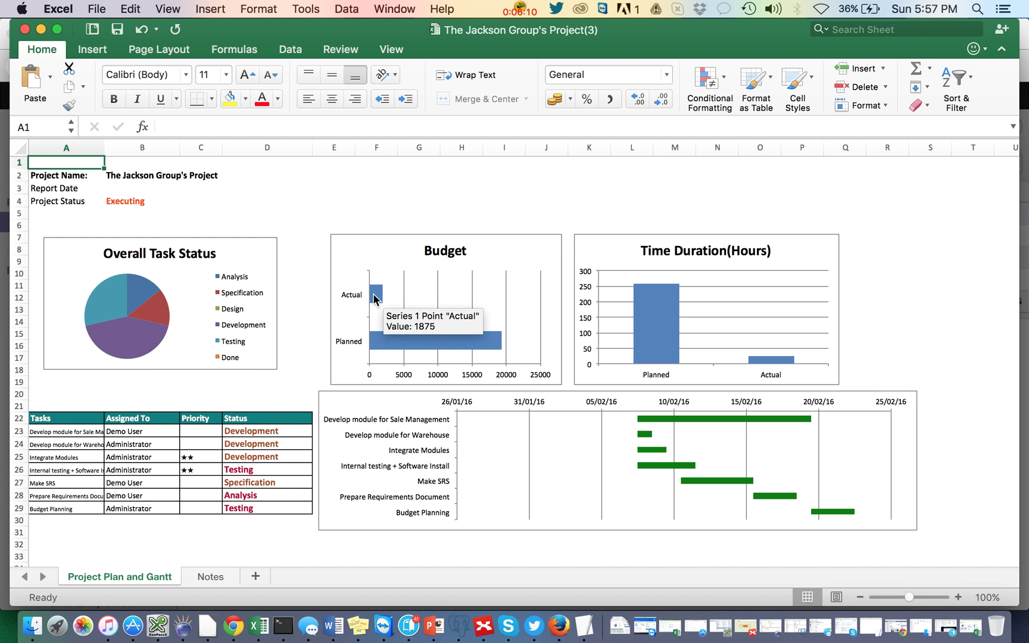
pyautogui.moveTo(393, 346)
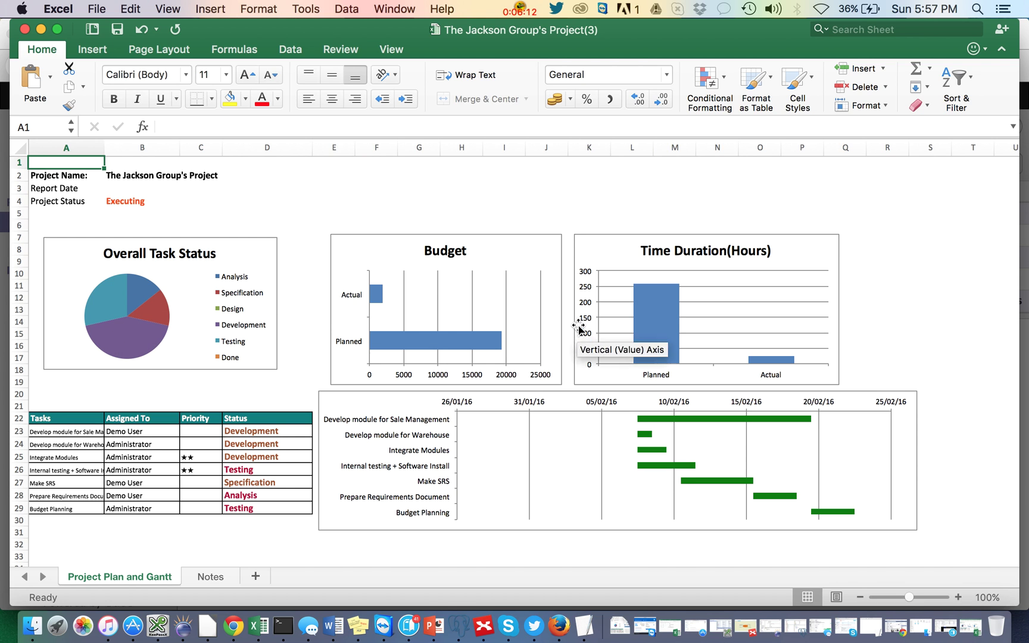
pyautogui.moveTo(641, 312)
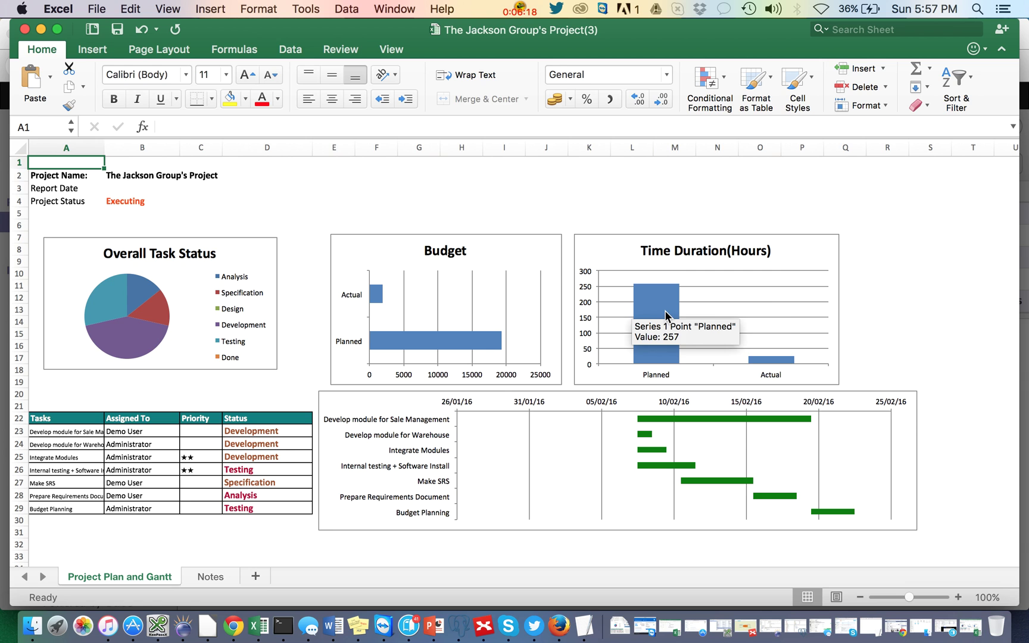
pyautogui.moveTo(764, 359)
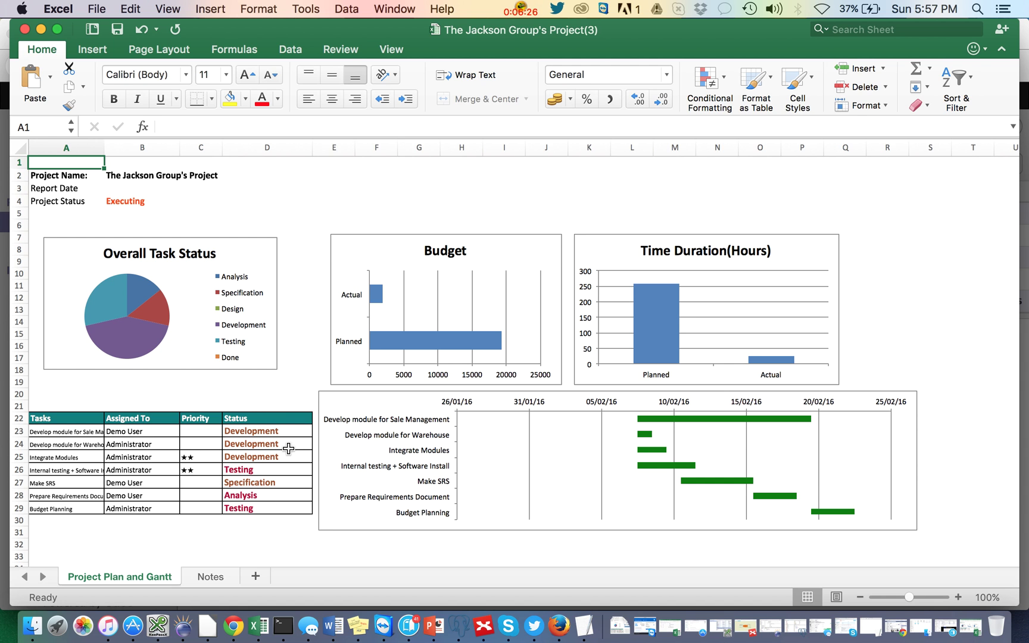
pyautogui.moveTo(767, 502)
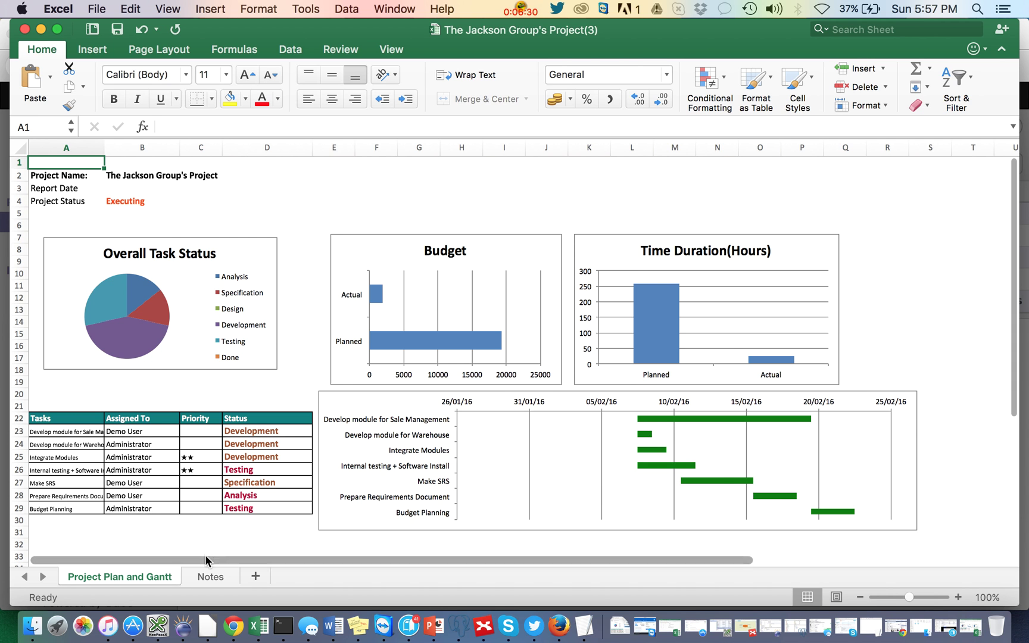
# Step: Switch to the Notes sheet with the status counts, budget, hours and task dates
pyautogui.click(210, 576)
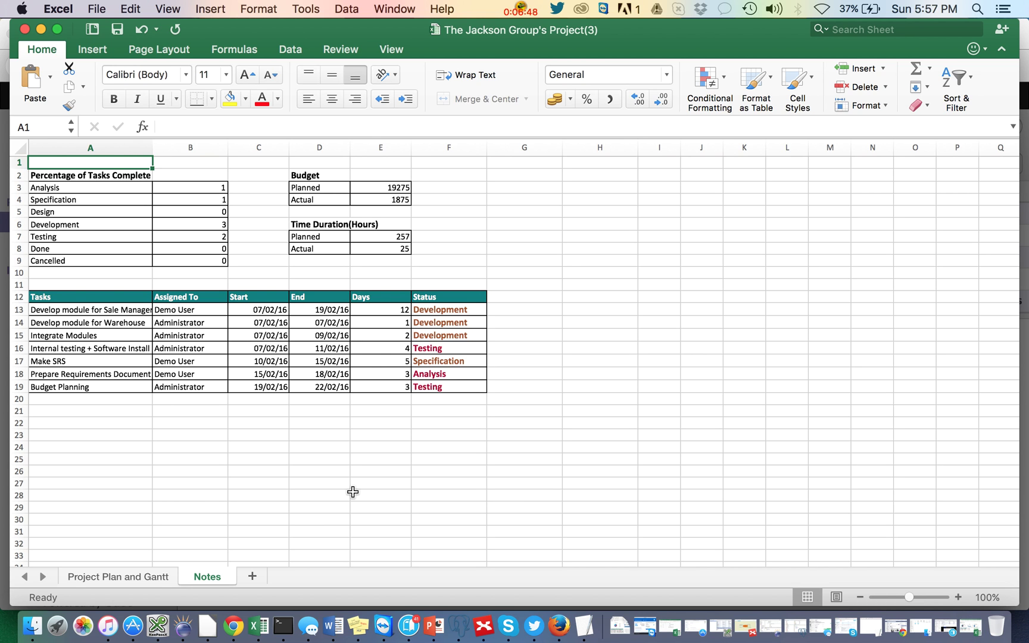
# Step: Go back to the Project Plan and Gantt sheet
pyautogui.click(104, 580)
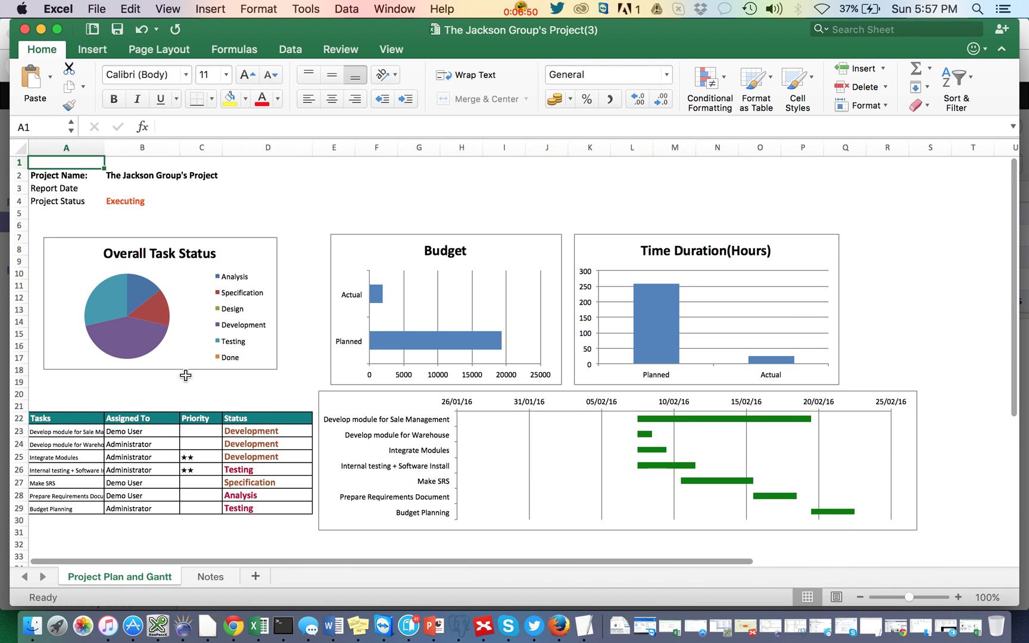